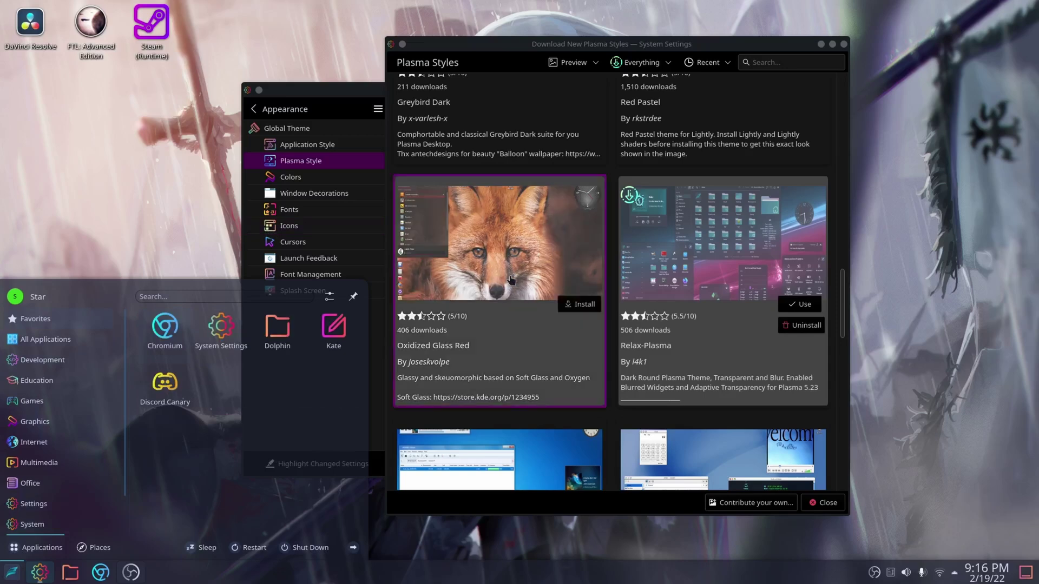
- Dismiss the launcher menu to bring the Download New Plasma Styles window into focus
scroll(510, 280, down, 3)
click(616, 247)
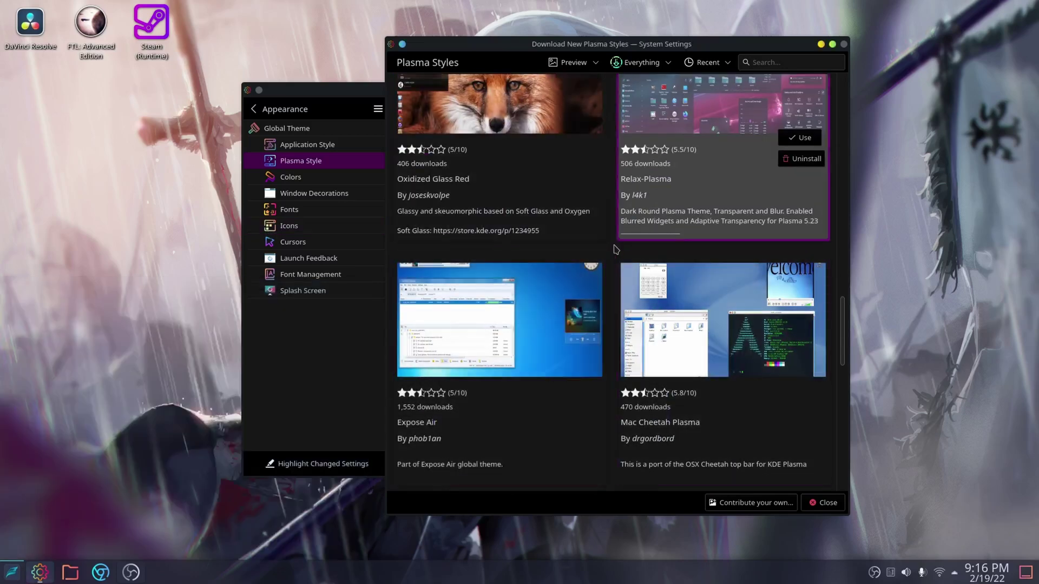
- Close the Download New Plasma Styles window and open the Colors page in Appearance
click(817, 507)
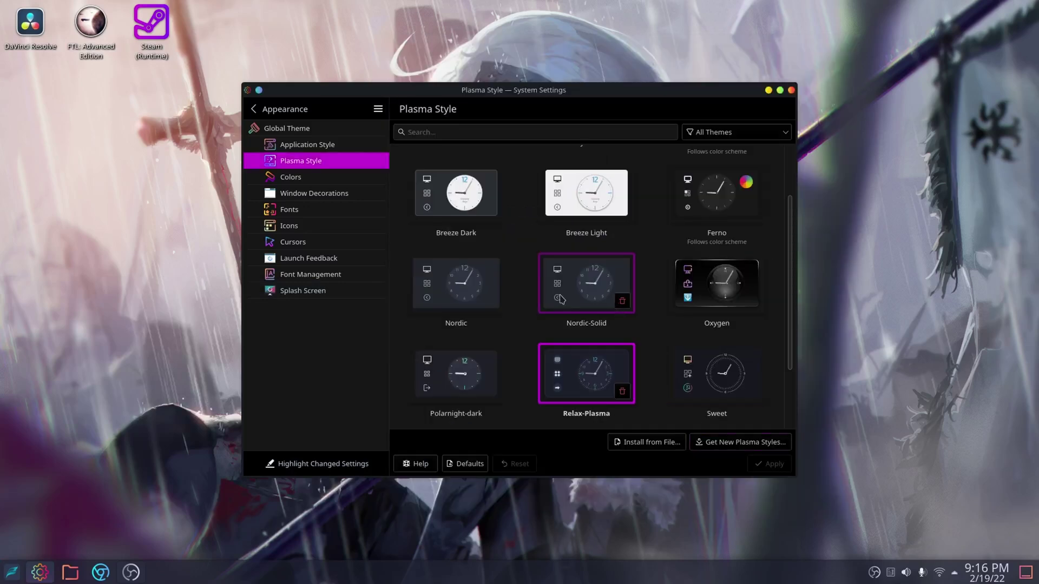
scroll(529, 312, up, 2)
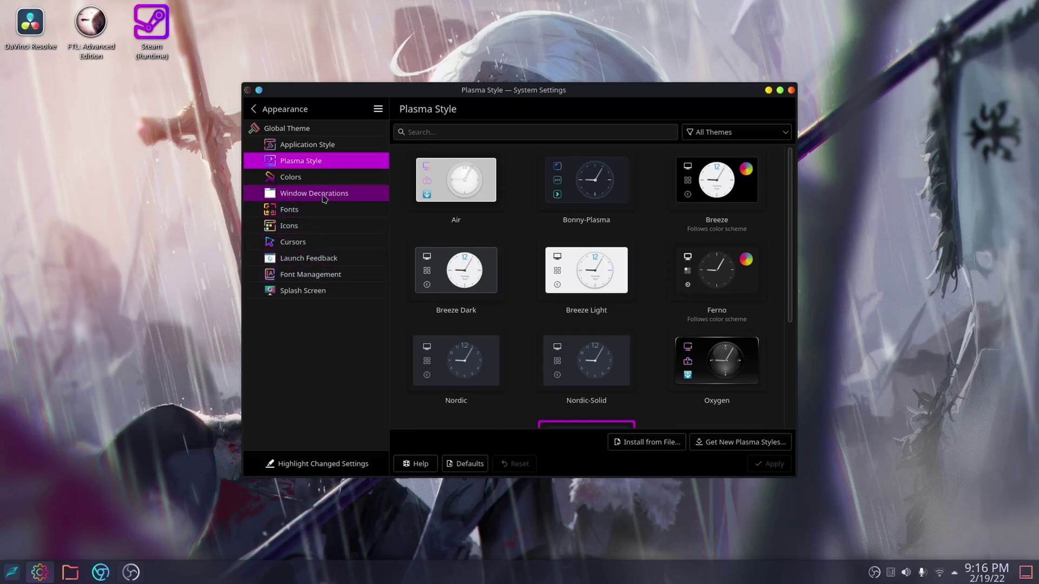
click(323, 178)
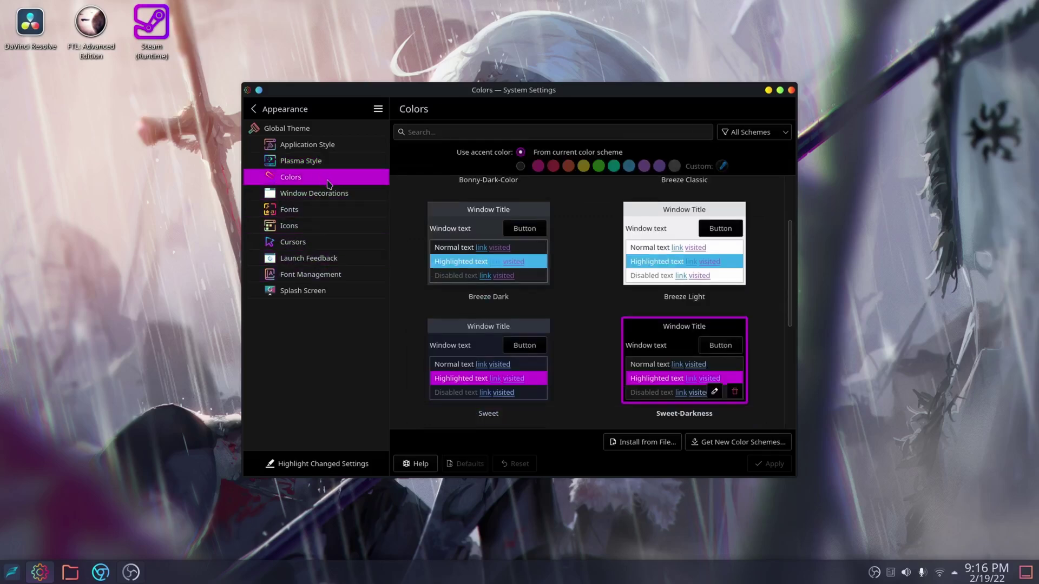
scroll(407, 295, up, 3)
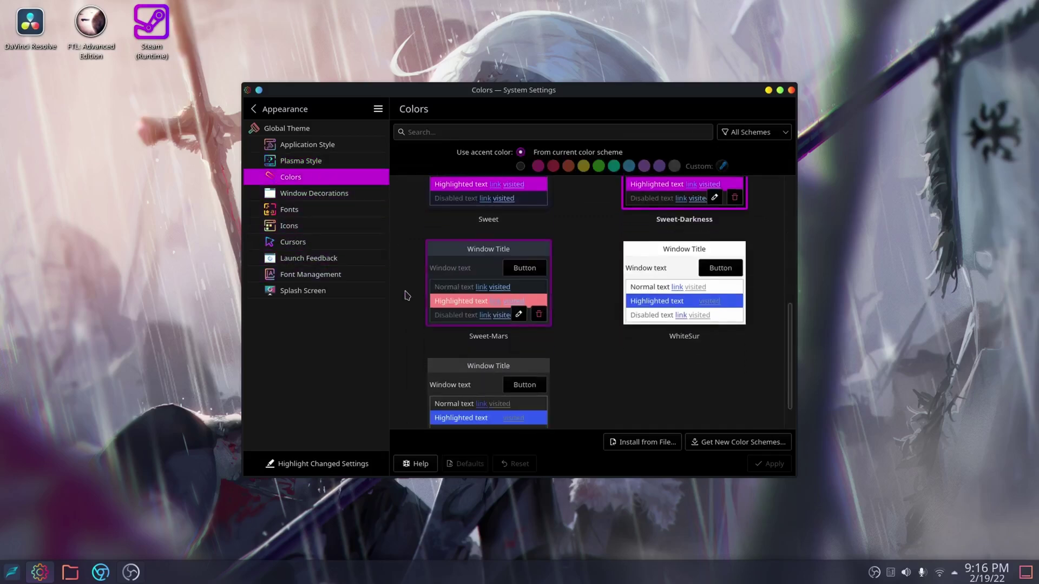
click(333, 194)
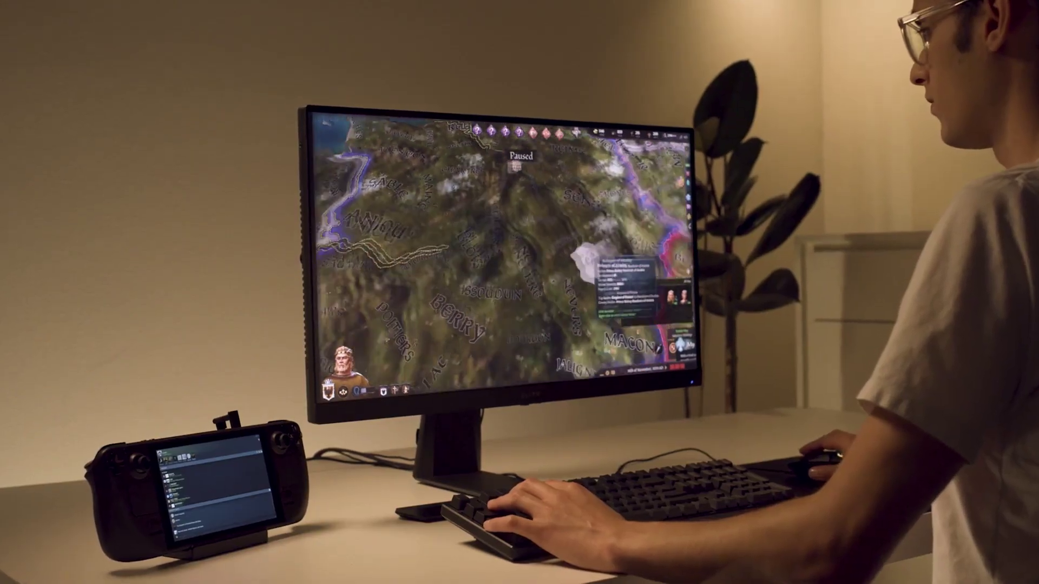
click(548, 250)
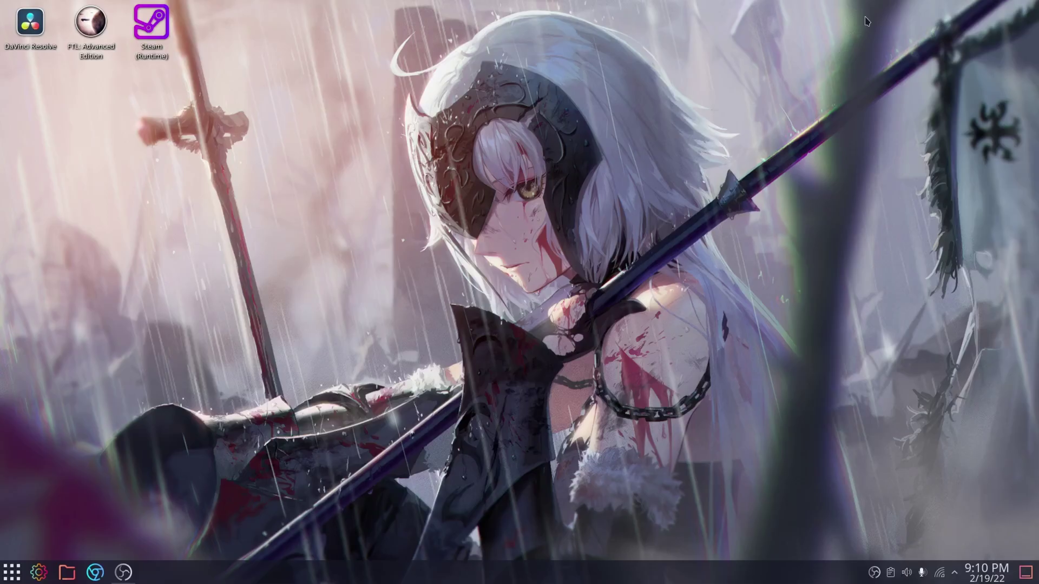
- Search the launcher for 'themes', step down to the Global Theme result, then clear the search
key(super)
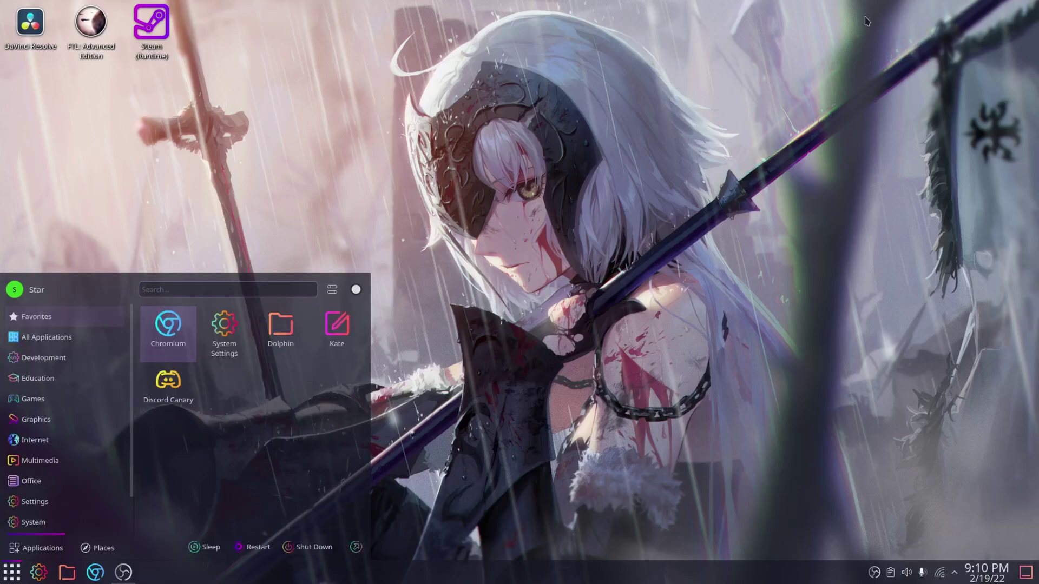
text(themes)
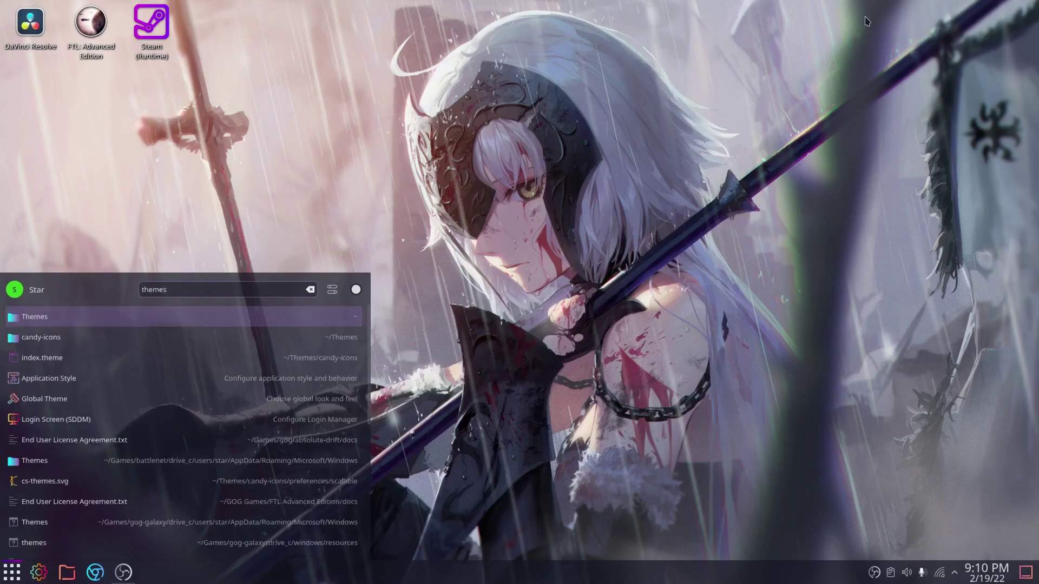
key(Down)
key(Down)
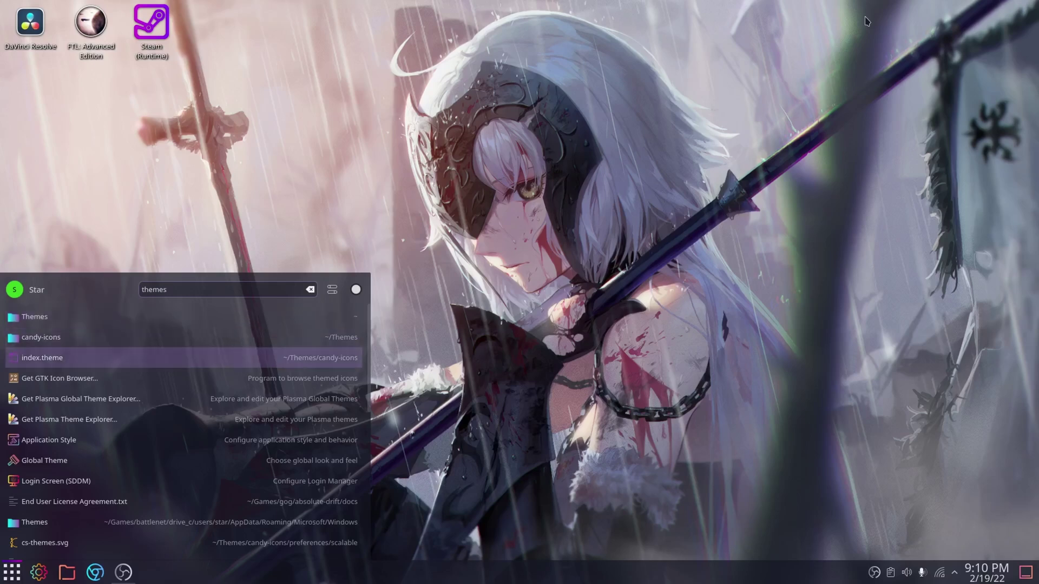
key(Down)
key(Down)
key(Down)
key(Down)
key(Down)
key(Escape)
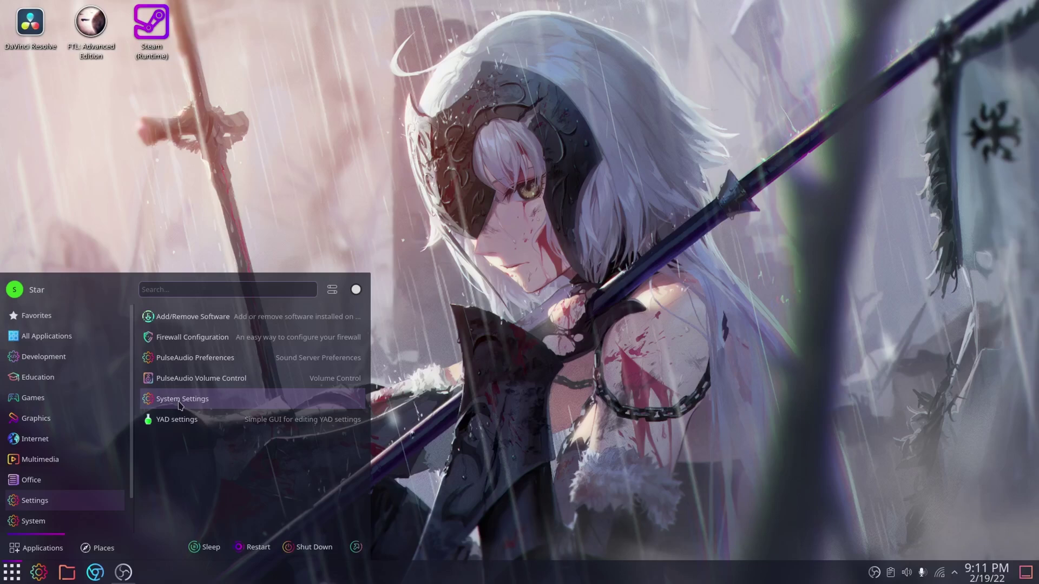
- Launch System Settings and open Appearance on the Global Theme page
click(179, 403)
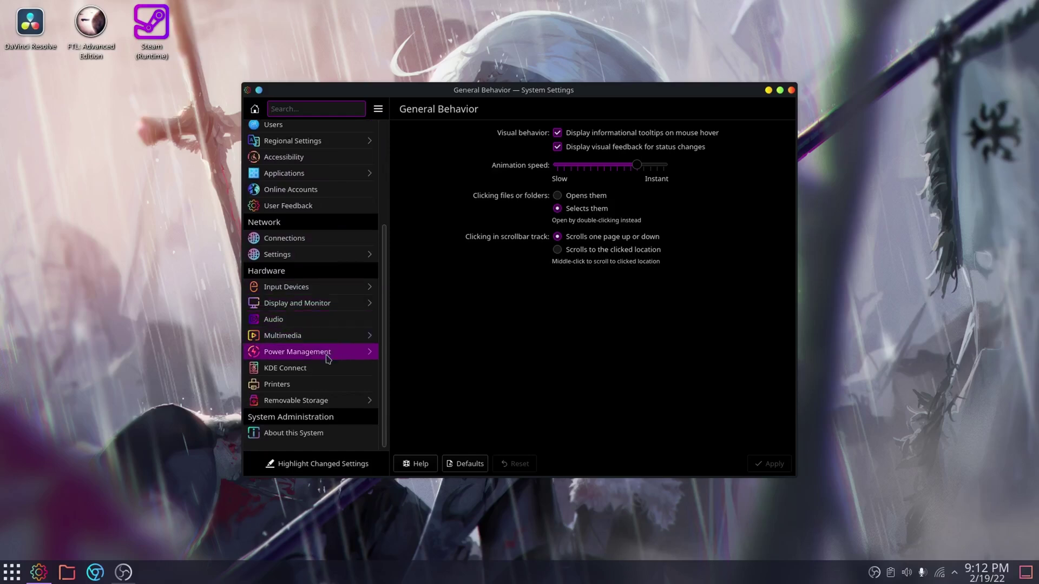
scroll(326, 390, up, 3)
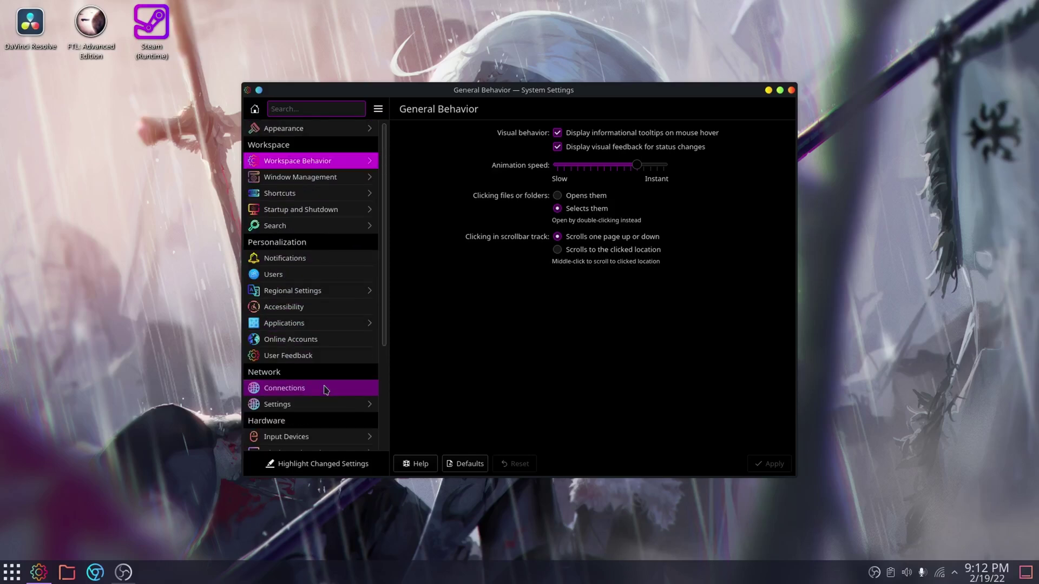
click(340, 136)
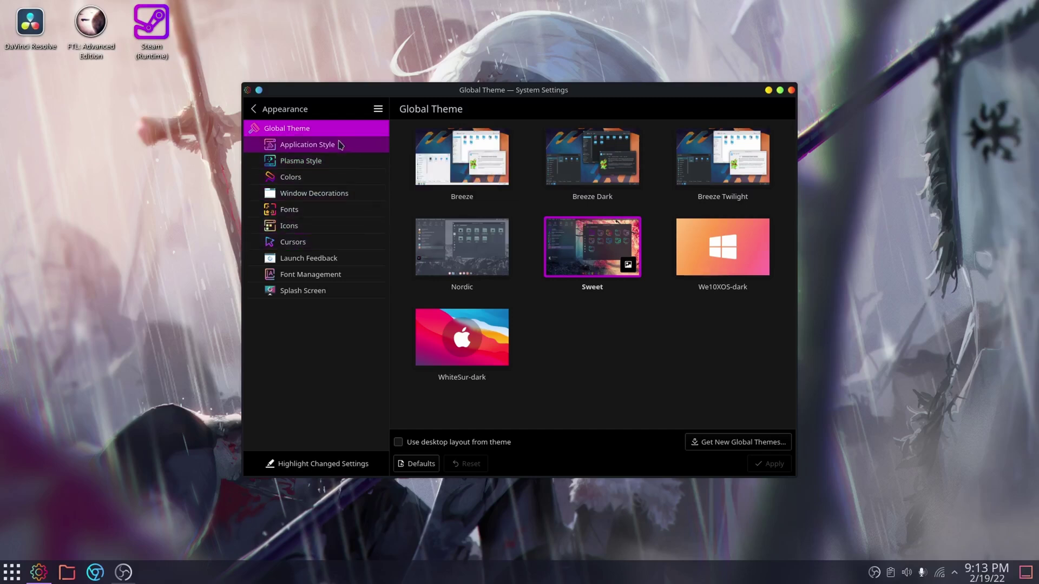
- Open Application Style to view the Breeze, Fusion and MS Windows 9x widget styles
click(340, 145)
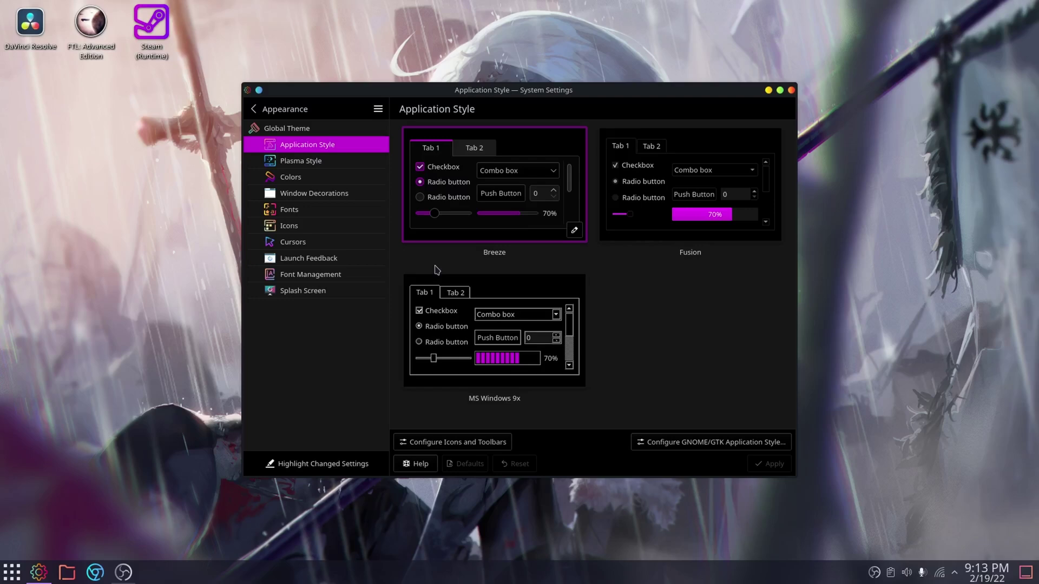
- Select the Plasma Style page and open its Get New Plasma Styles… download list
key(Down)
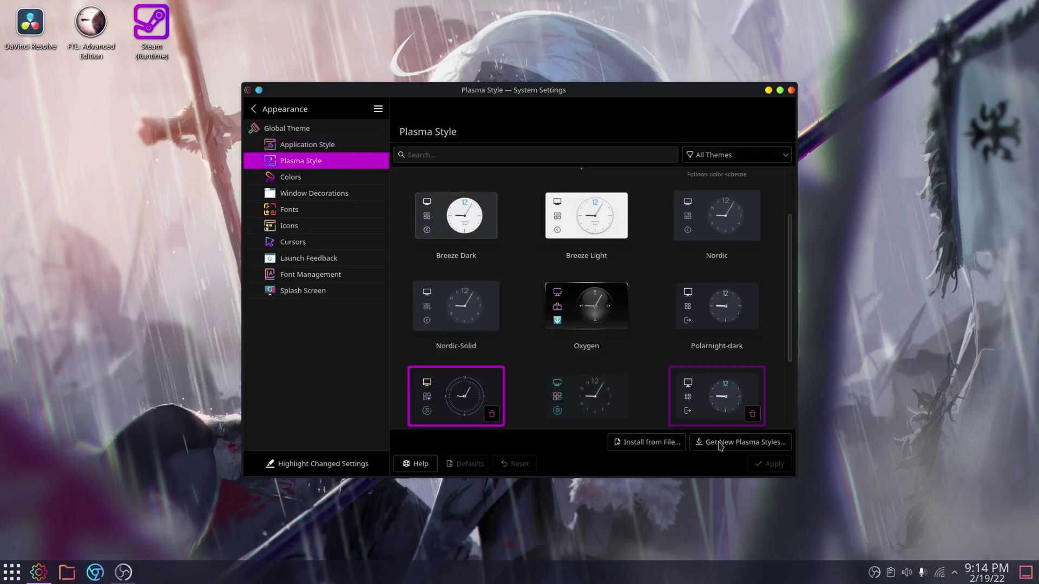
click(722, 443)
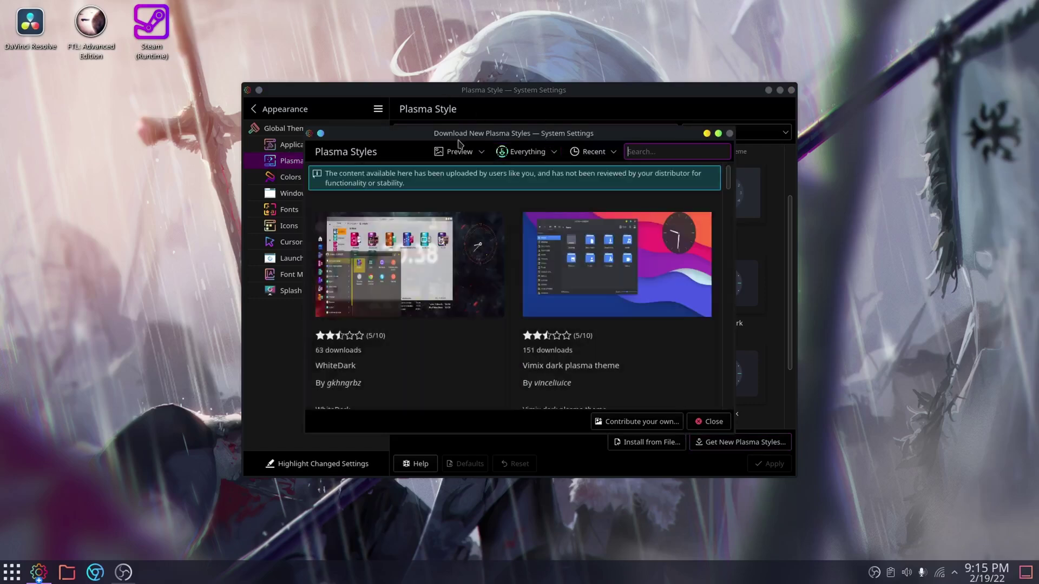
- Move and enlarge the download window, then install the Ferno Plasma Style
drag(458, 136, 376, 56)
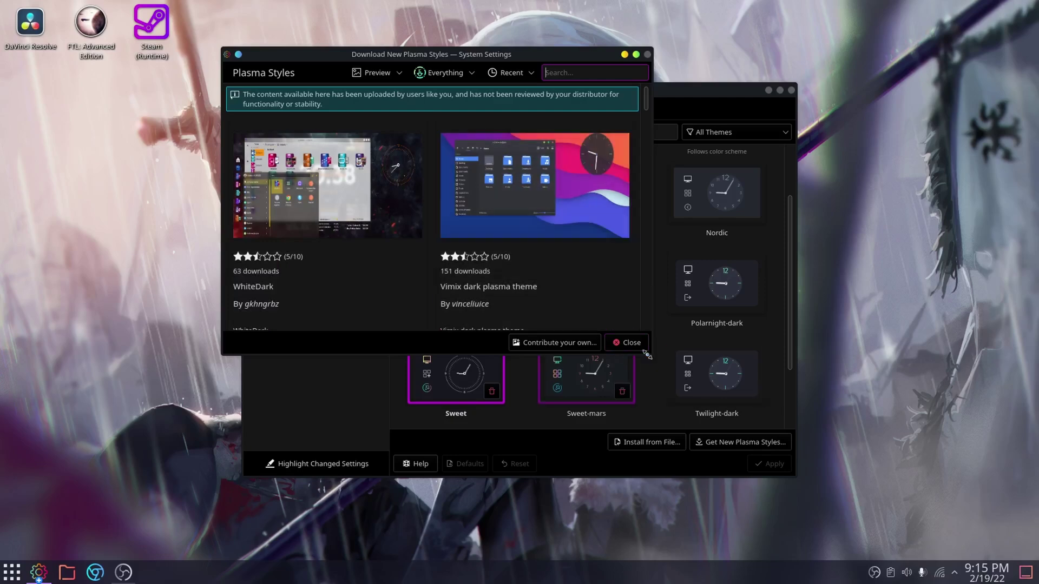
drag(647, 354, 685, 518)
scroll(516, 390, down, 3)
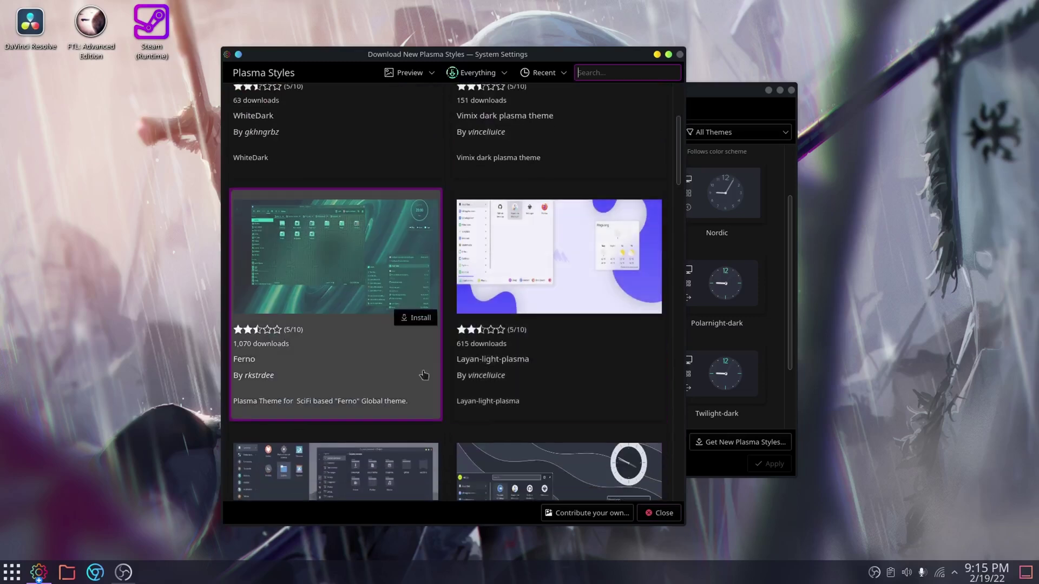
scroll(433, 378, down, 4)
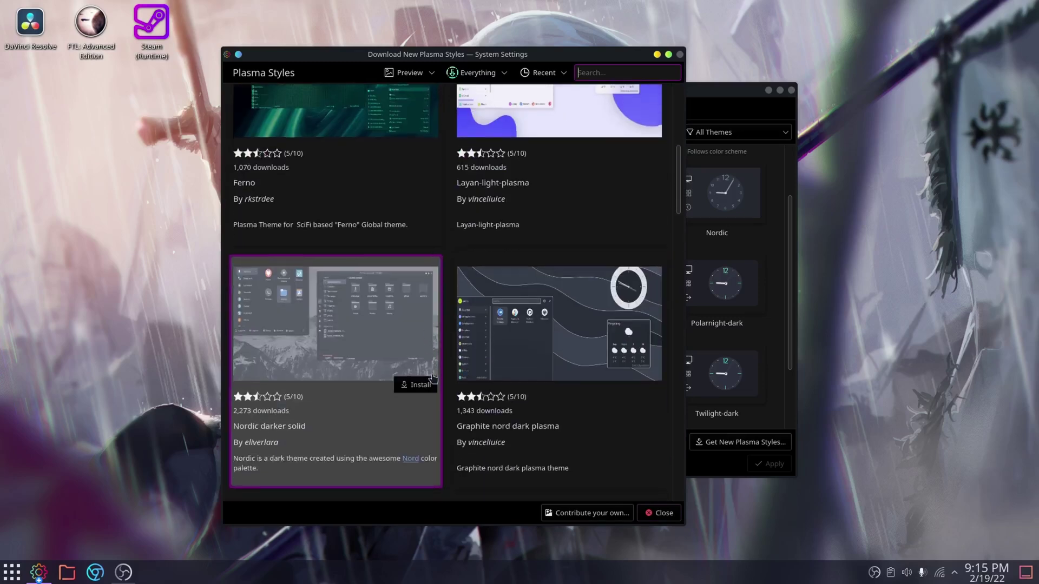
scroll(433, 378, down, 7)
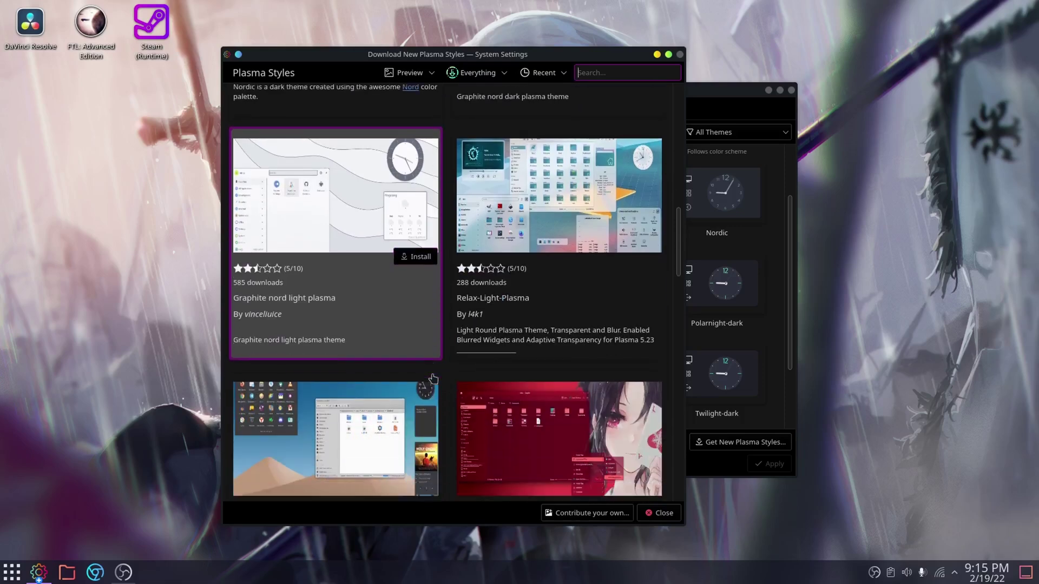
scroll(433, 379, up, 6)
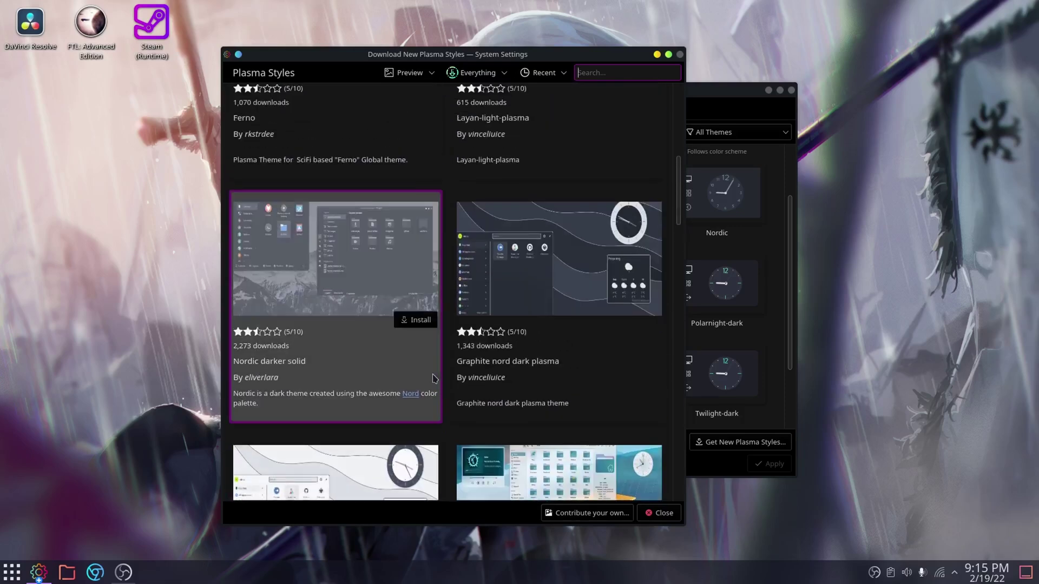
scroll(415, 326, up, 4)
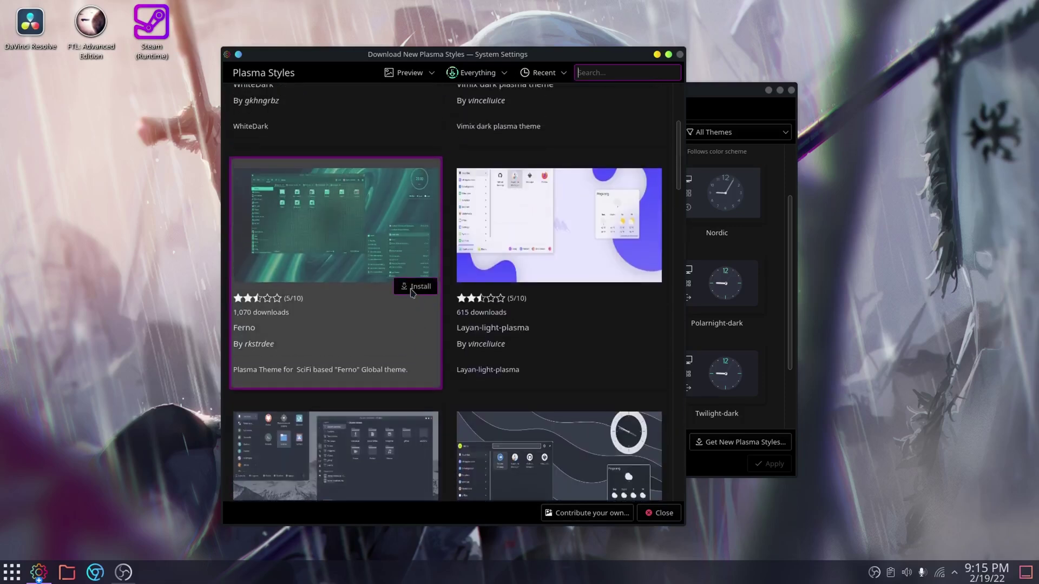
click(412, 288)
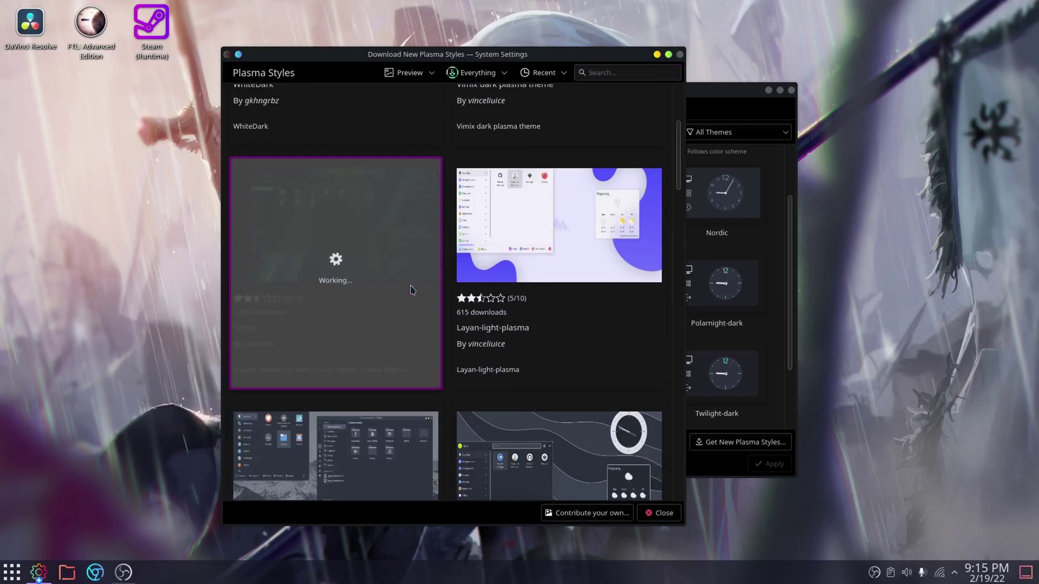